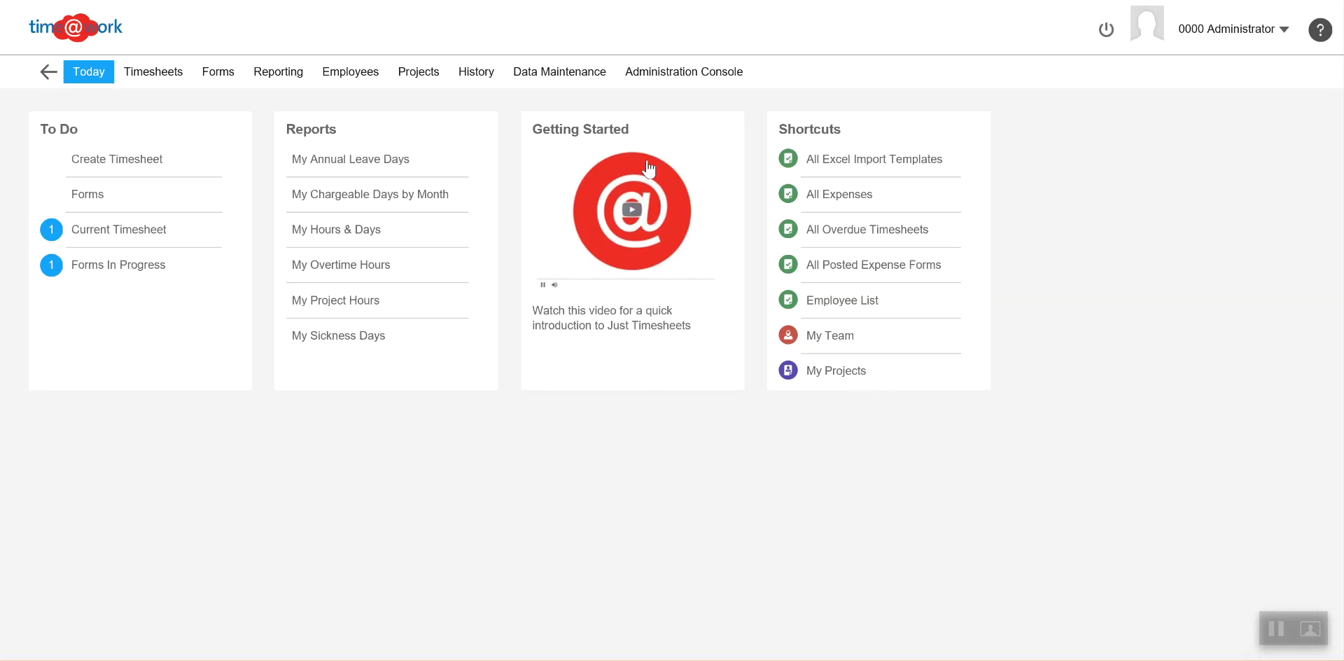
- Open the Fee & Mileage Tables list from the data maintenance area
{"action": "left_click", "coordinate": [570, 74]}
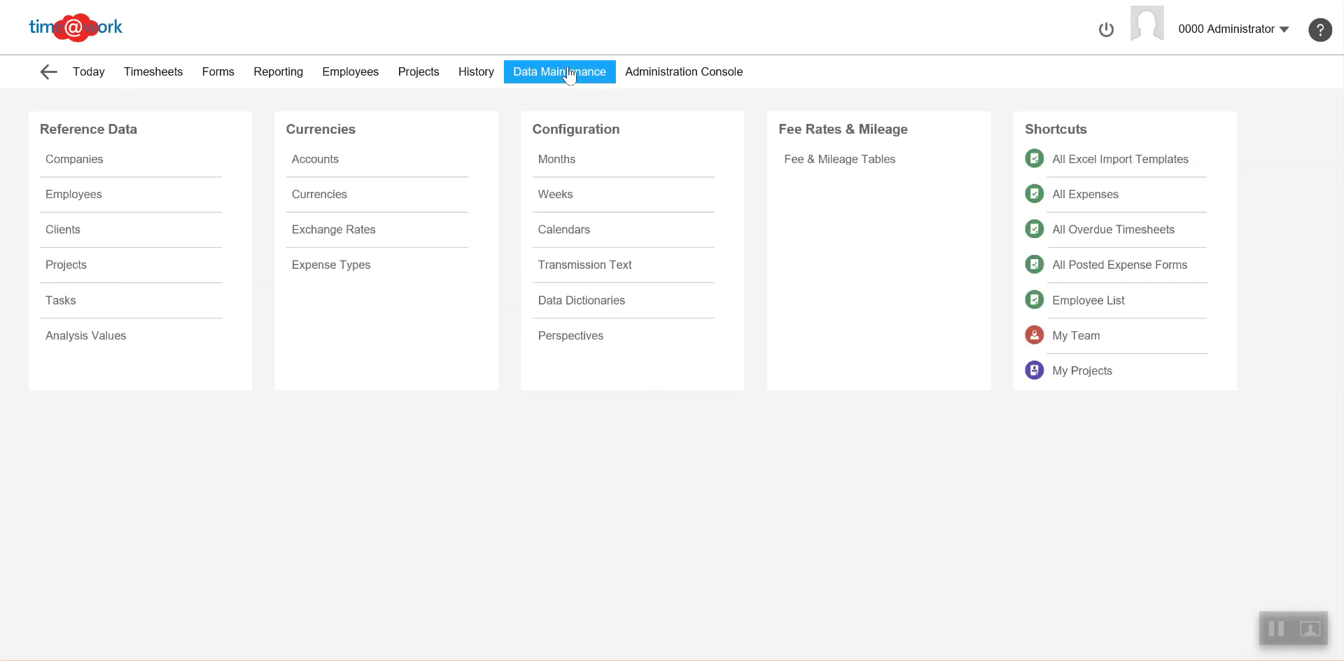
{"action": "left_click", "coordinate": [854, 166]}
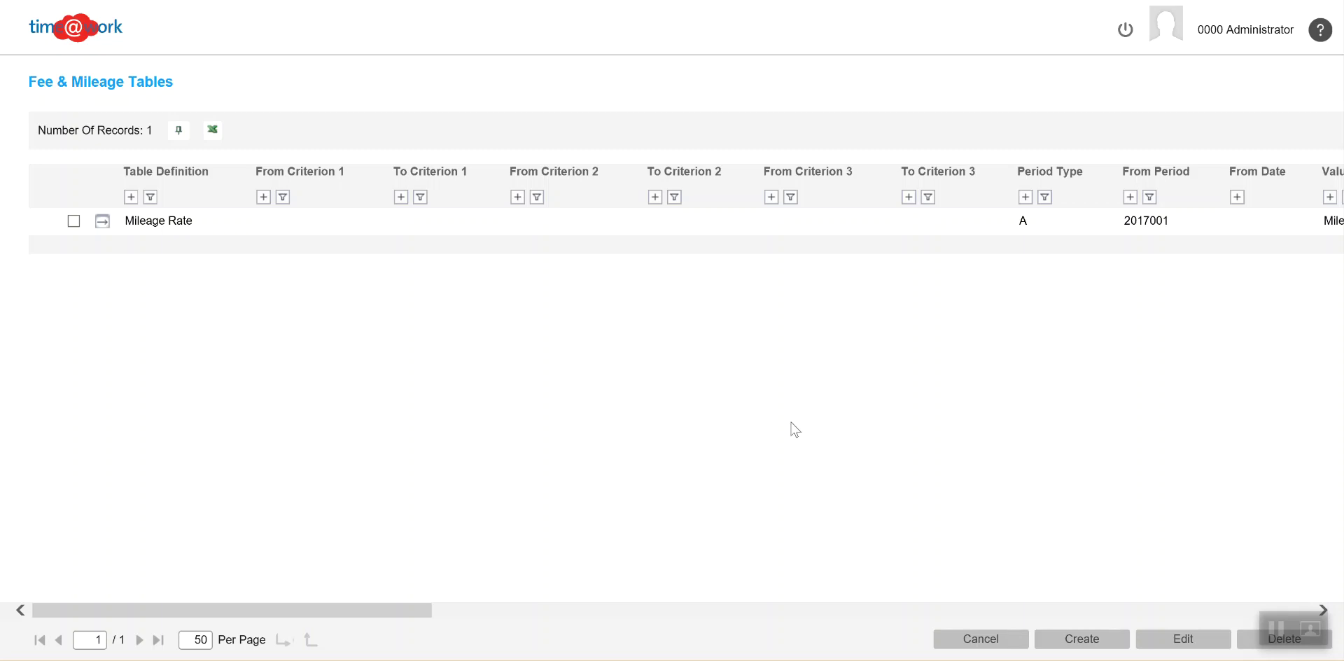
{"action": "left_click", "coordinate": [1082, 640]}
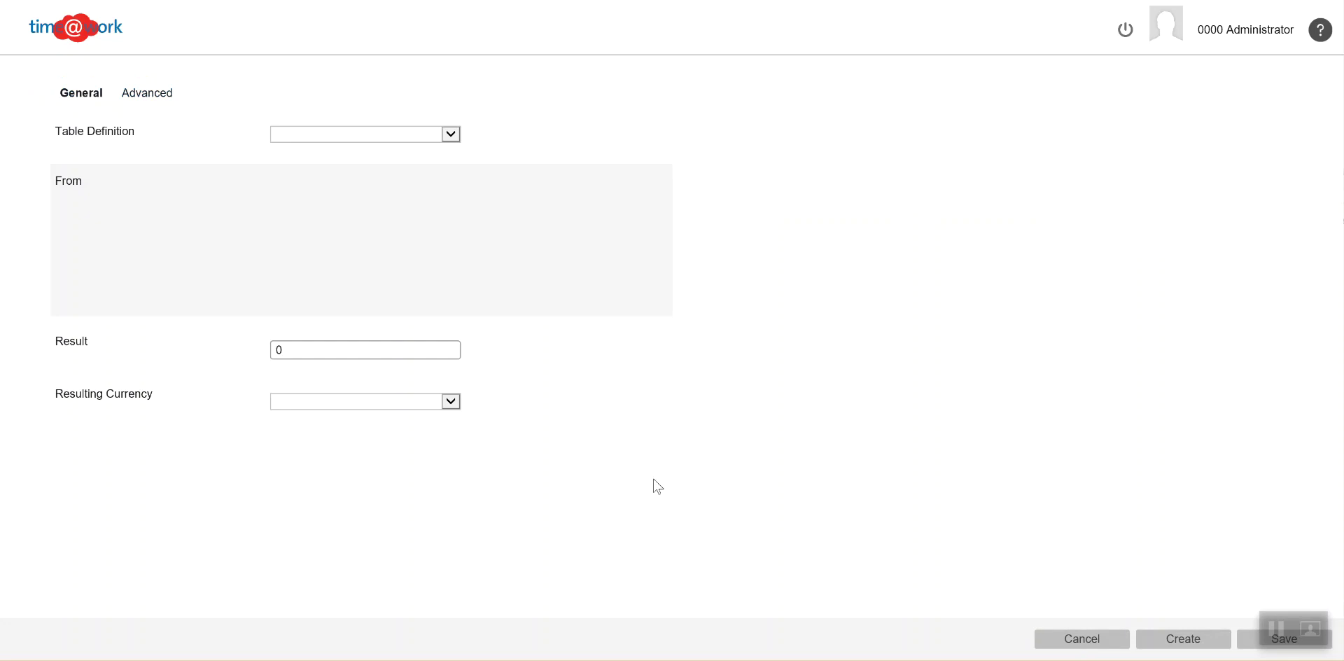
{"action": "left_click", "coordinate": [448, 132]}
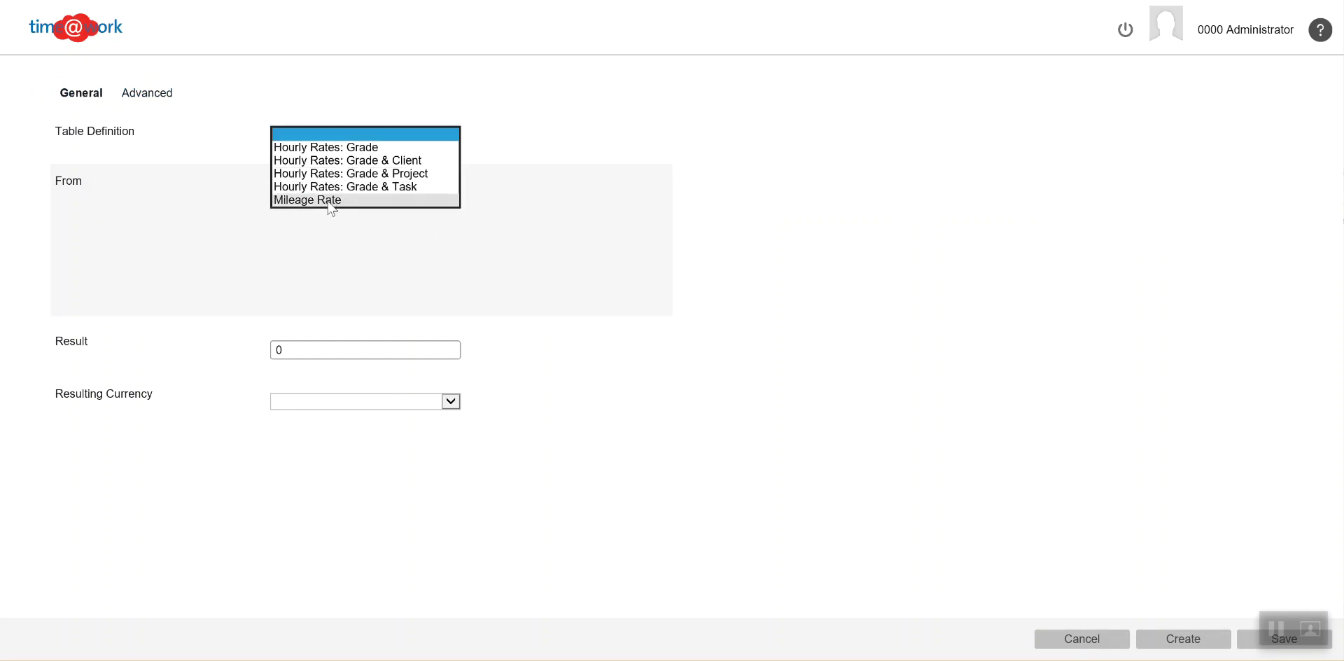
{"action": "left_click", "coordinate": [328, 201]}
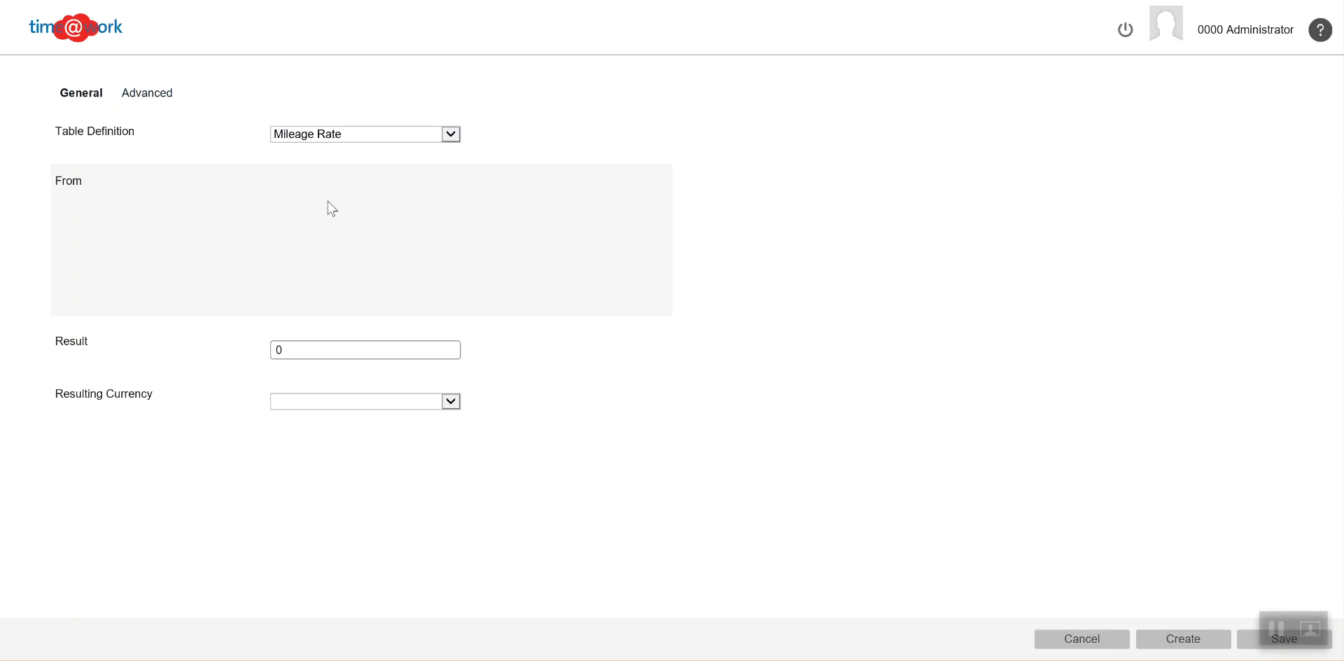
{"action": "left_click", "coordinate": [1076, 639]}
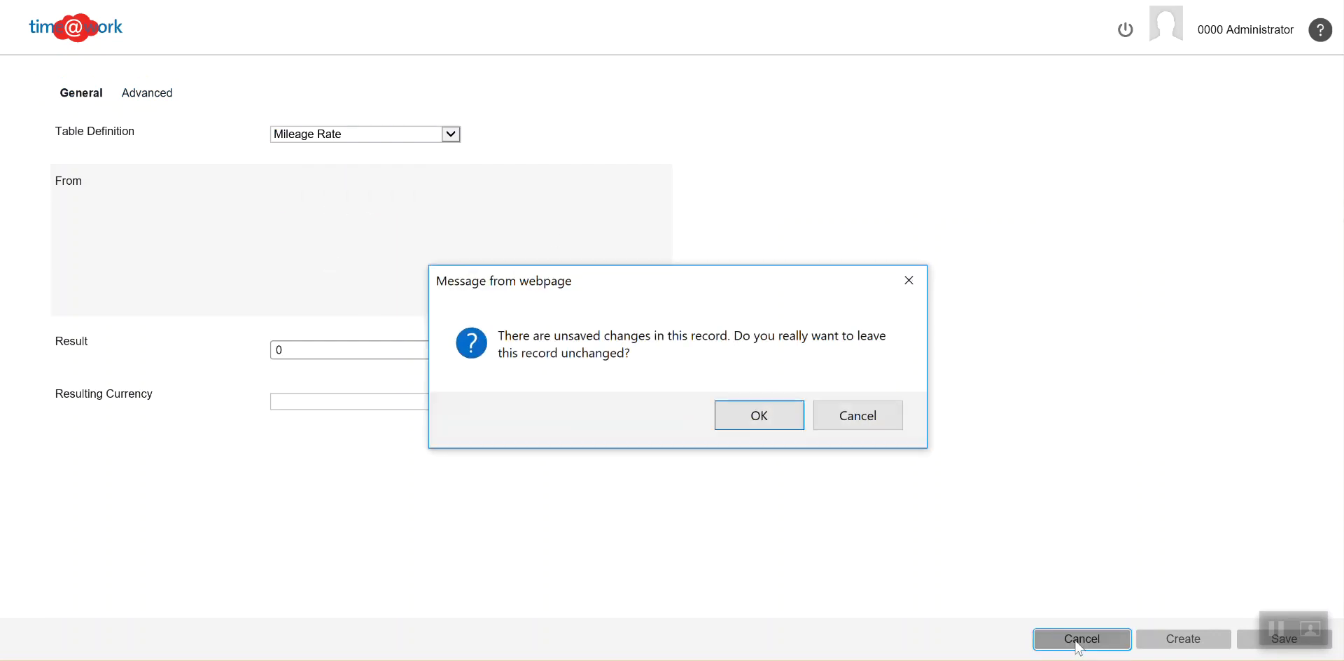
{"action": "left_click", "coordinate": [734, 420]}
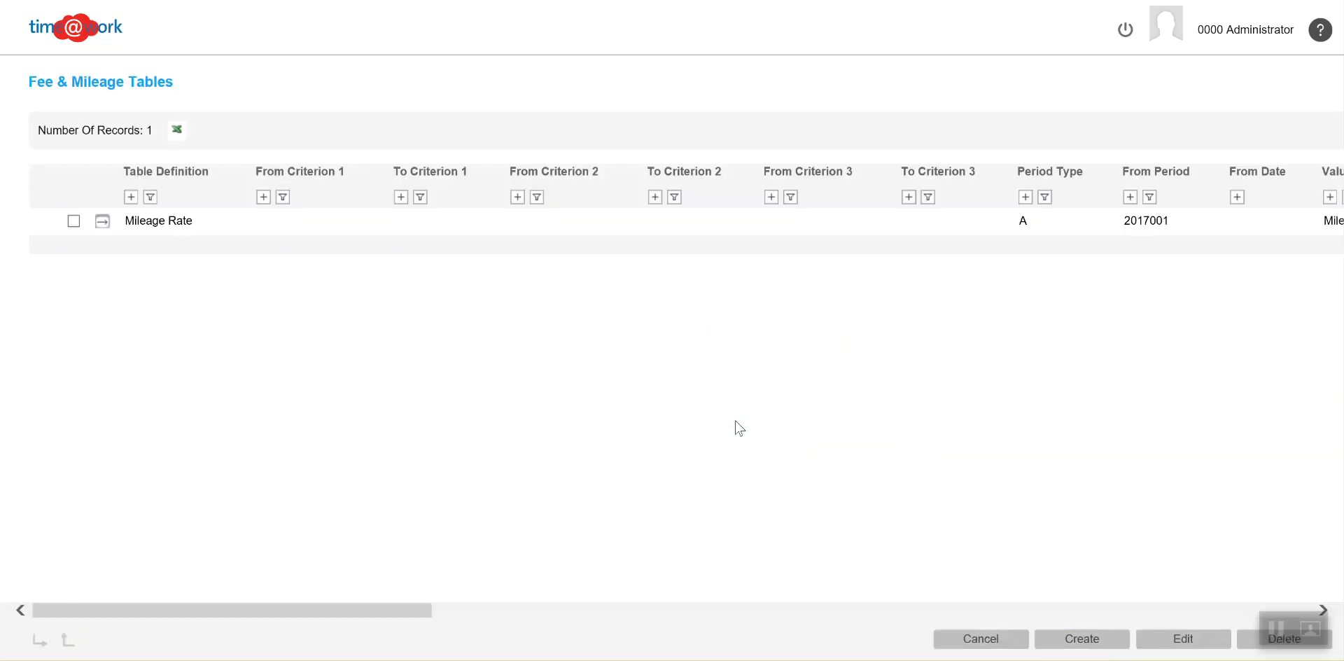
- Open the existing Mileage Rate record and set its advanced From Period to 2017004
{"action": "left_click", "coordinate": [102, 223]}
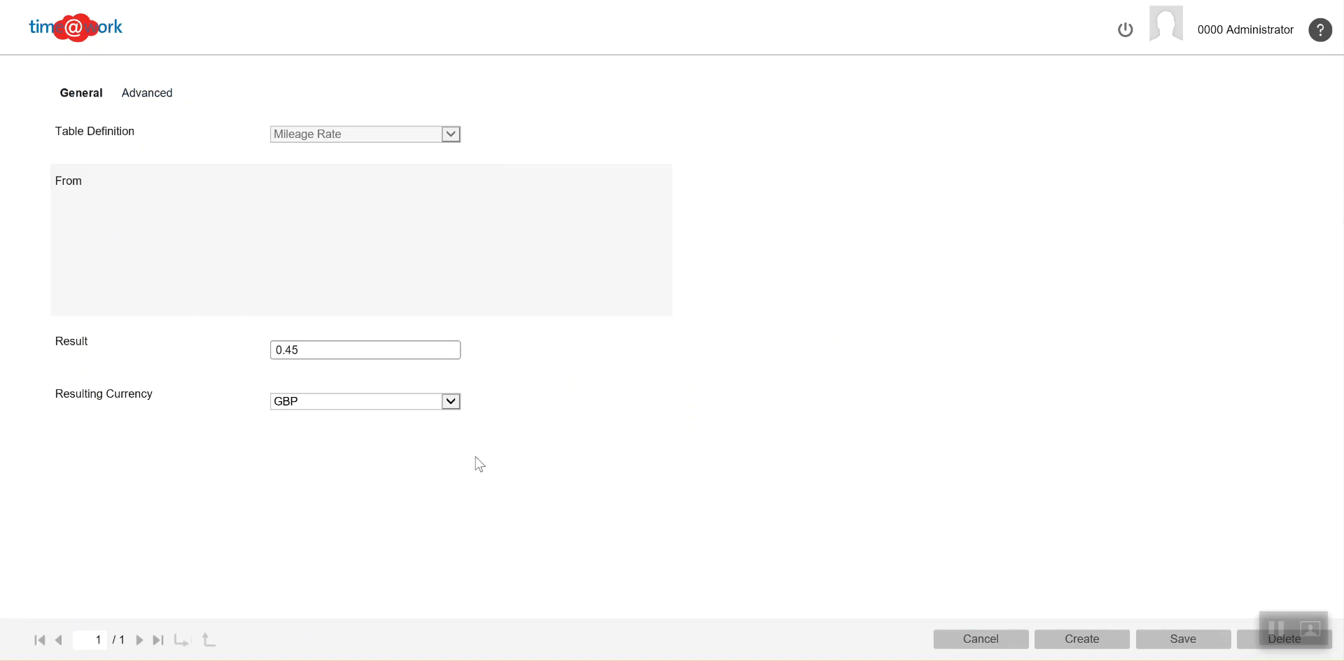
{"action": "left_click", "coordinate": [151, 101]}
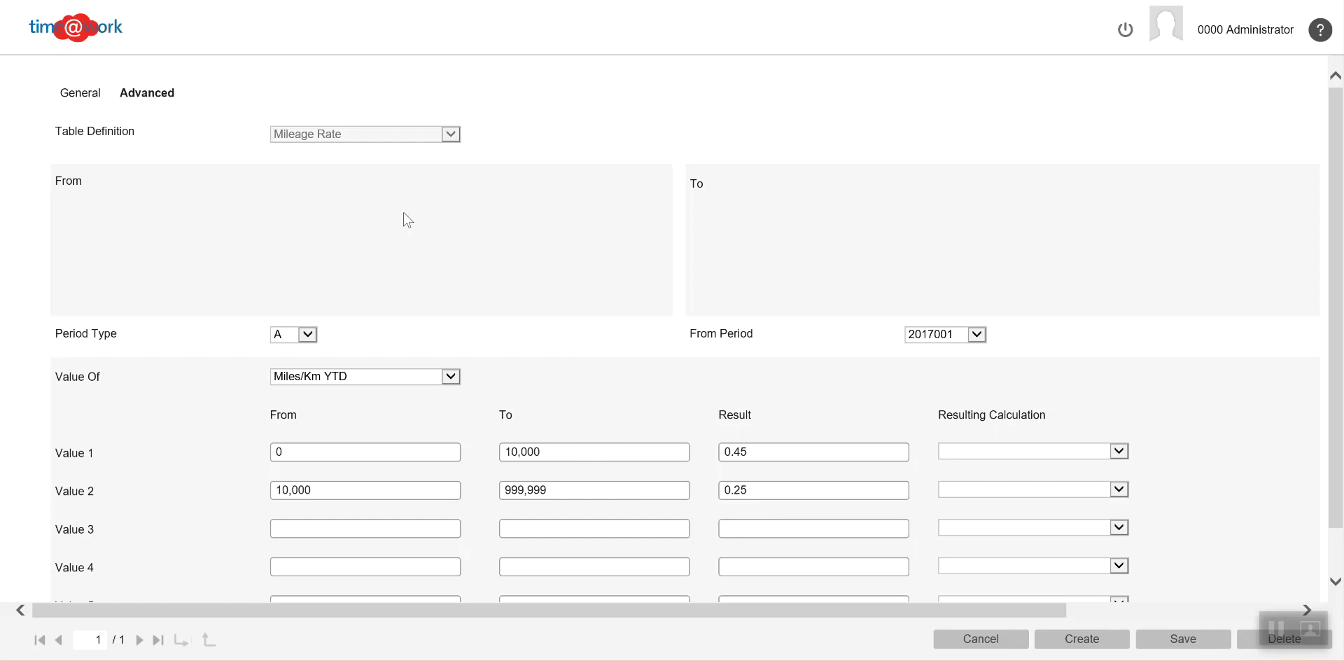
{"action": "left_click", "coordinate": [91, 100]}
{"action": "left_click", "coordinate": [140, 98]}
{"action": "left_click", "coordinate": [307, 335]}
{"action": "left_click", "coordinate": [294, 336]}
{"action": "left_click", "coordinate": [977, 335]}
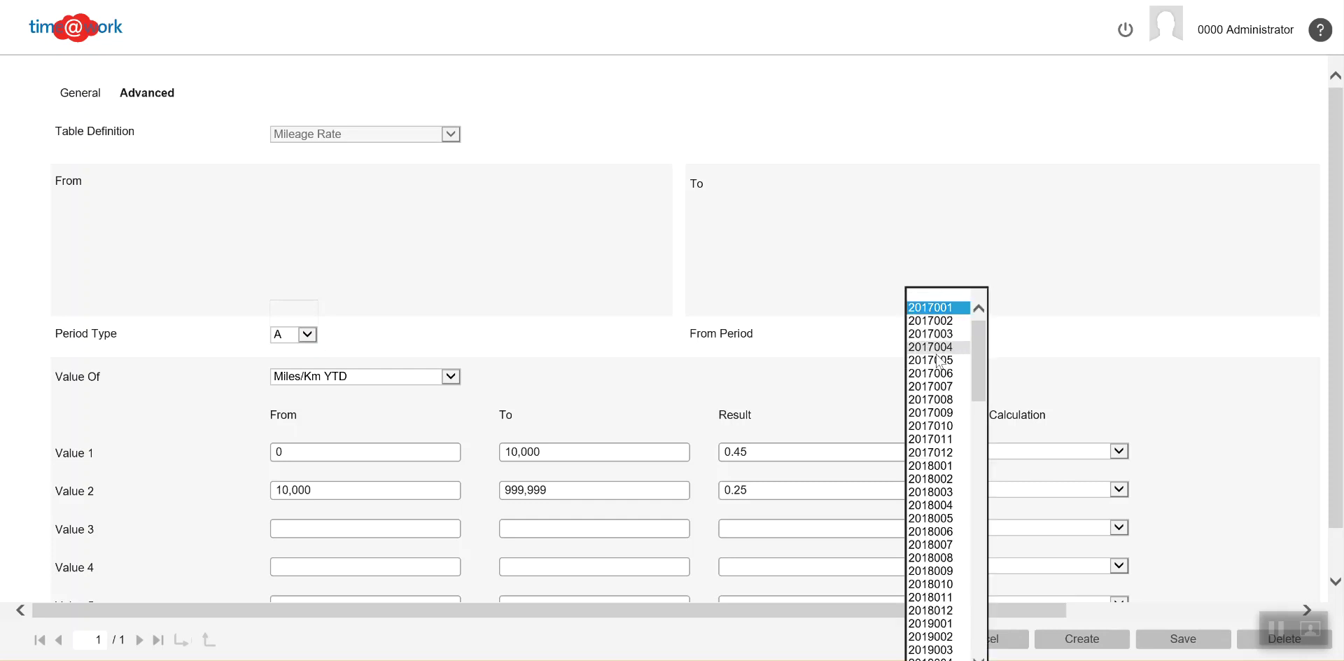
{"action": "left_click", "coordinate": [934, 347]}
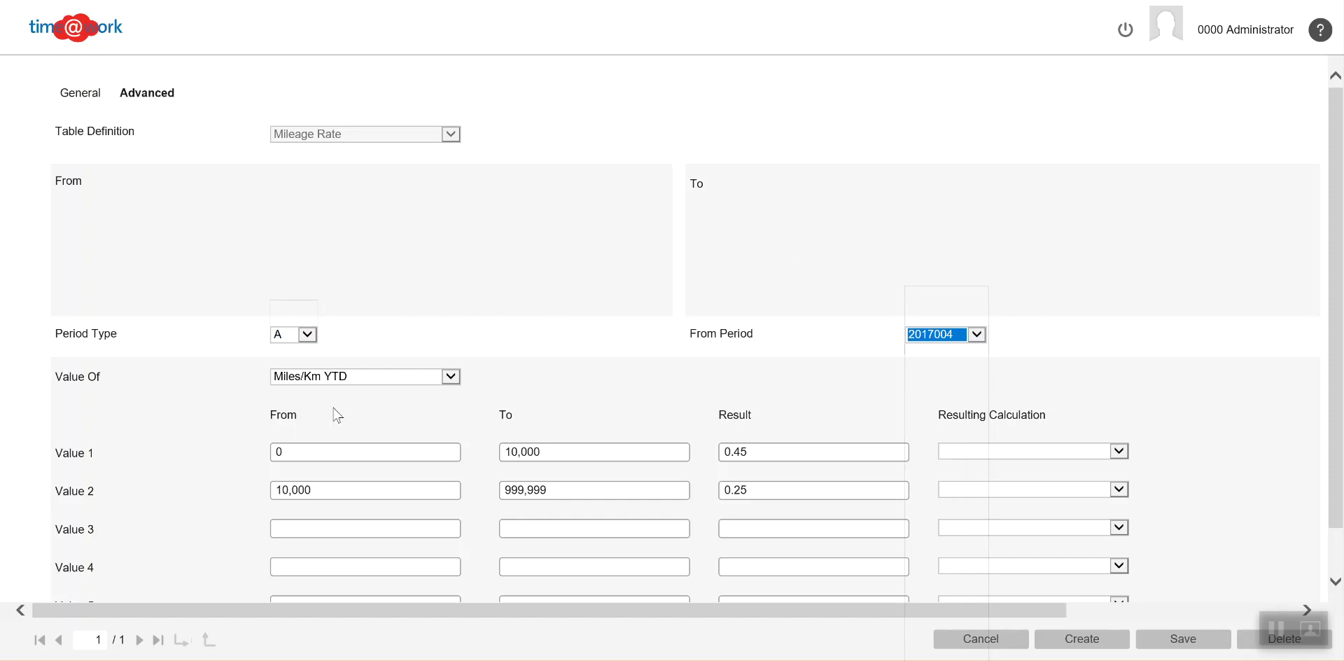
- Choose Miles/Km YTD as the Value Of basis for the existing mileage rate and save the record
{"action": "left_click", "coordinate": [452, 376]}
{"action": "mouse_move", "coordinate": [453, 438]}
{"action": "left_mouse_down"}
{"action": "mouse_move", "coordinate": [445, 353]}
{"action": "mouse_move", "coordinate": [463, 505]}
{"action": "mouse_move", "coordinate": [452, 422]}
{"action": "mouse_move", "coordinate": [452, 433]}
{"action": "left_mouse_up"}
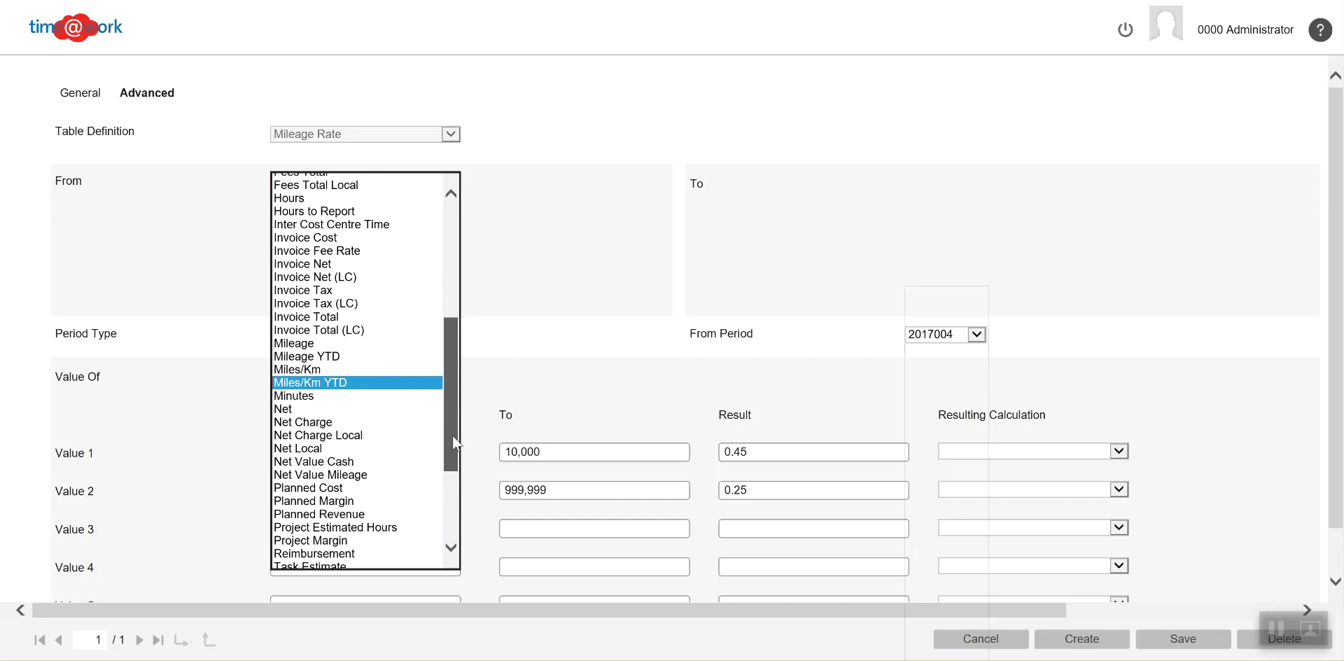
{"action": "left_click", "coordinate": [346, 382]}
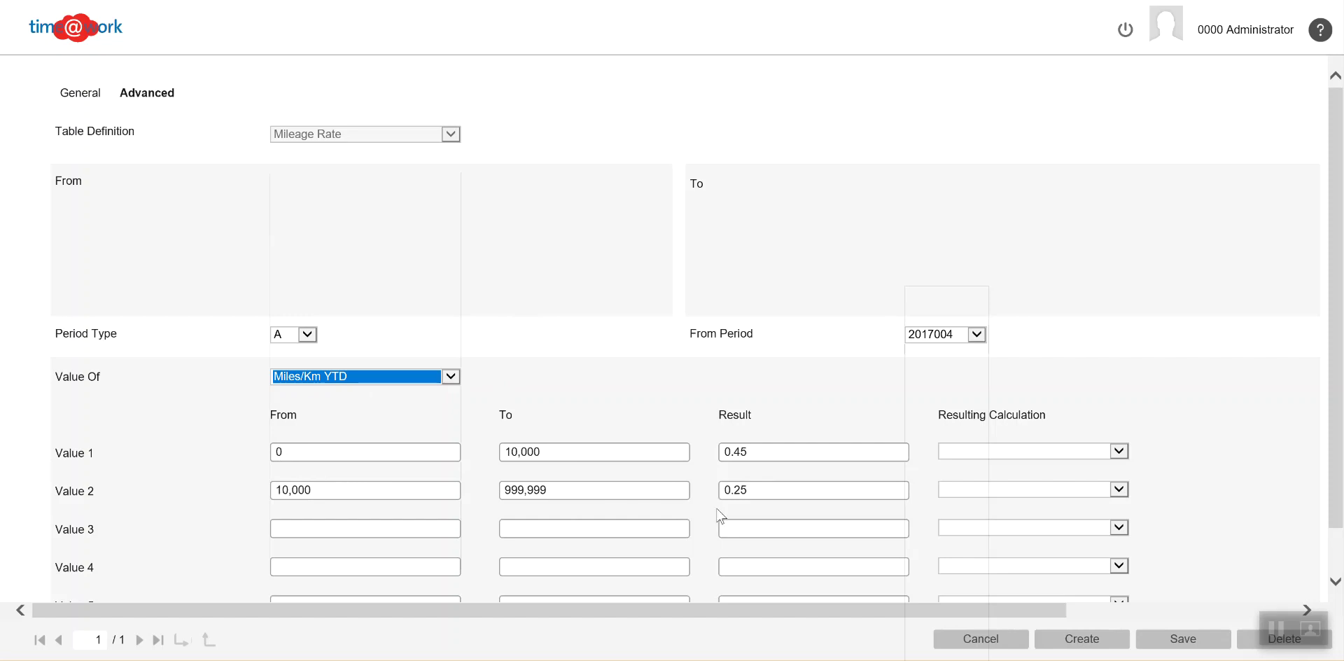
{"action": "left_click_drag", "start_coordinate": [558, 489], "coordinate": [508, 492]}
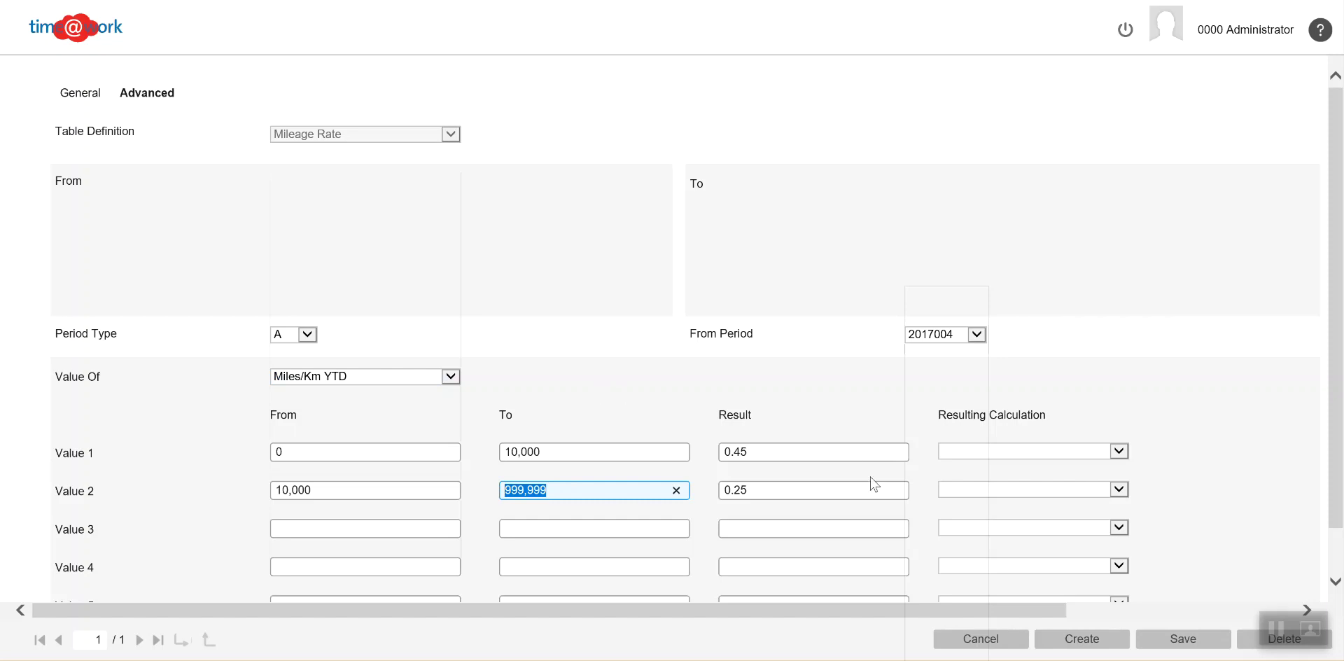
{"action": "left_click", "coordinate": [1180, 641]}
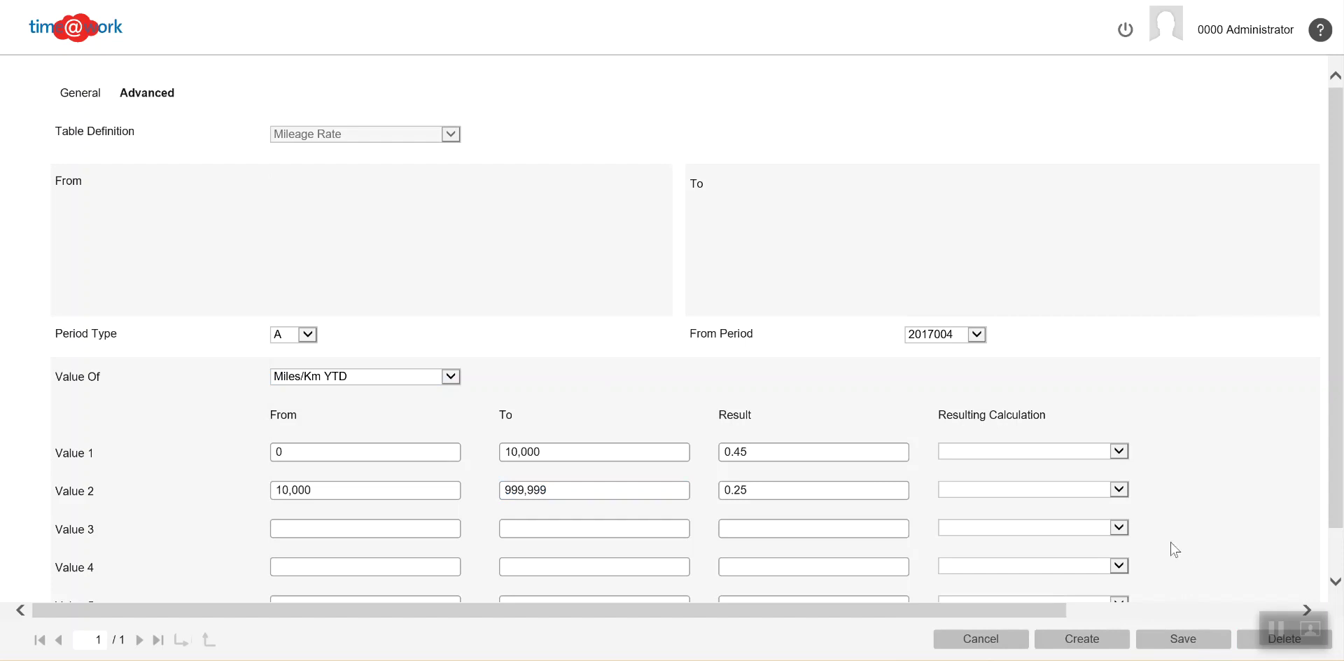
- Create a new record with the Mileage Rate table definition and set its advanced From Period to 2018004
{"action": "left_click", "coordinate": [1062, 641]}
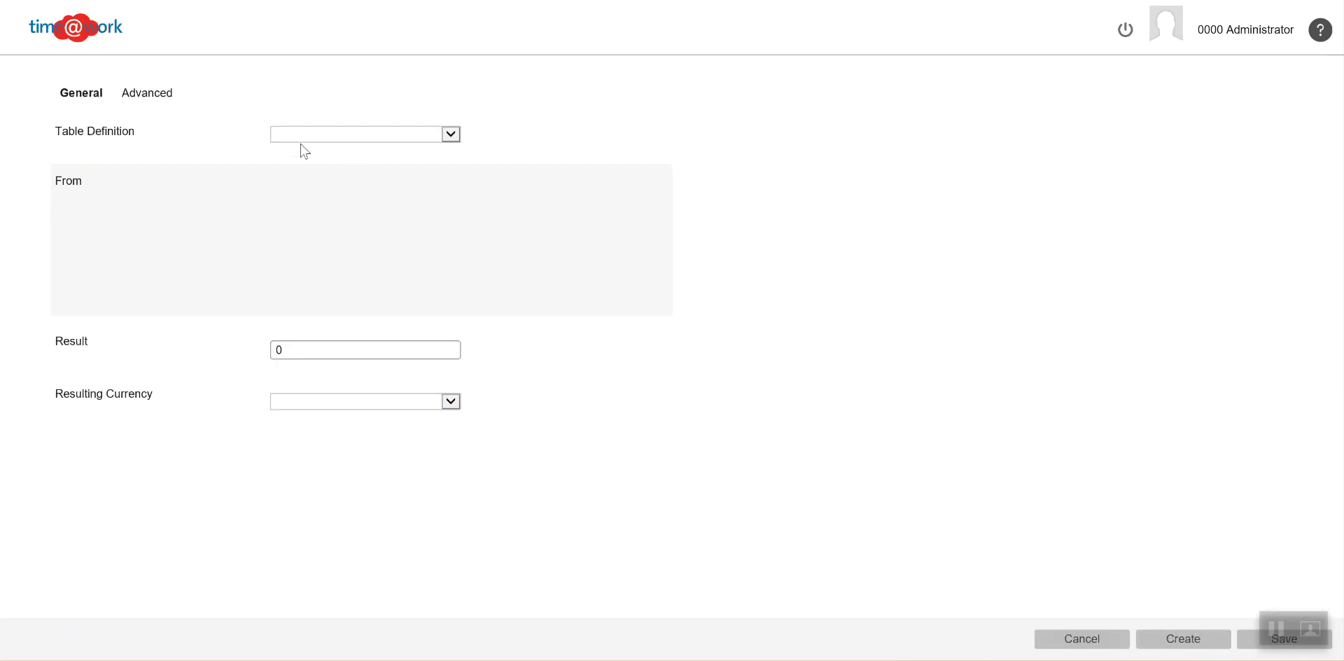
{"action": "left_click", "coordinate": [451, 136]}
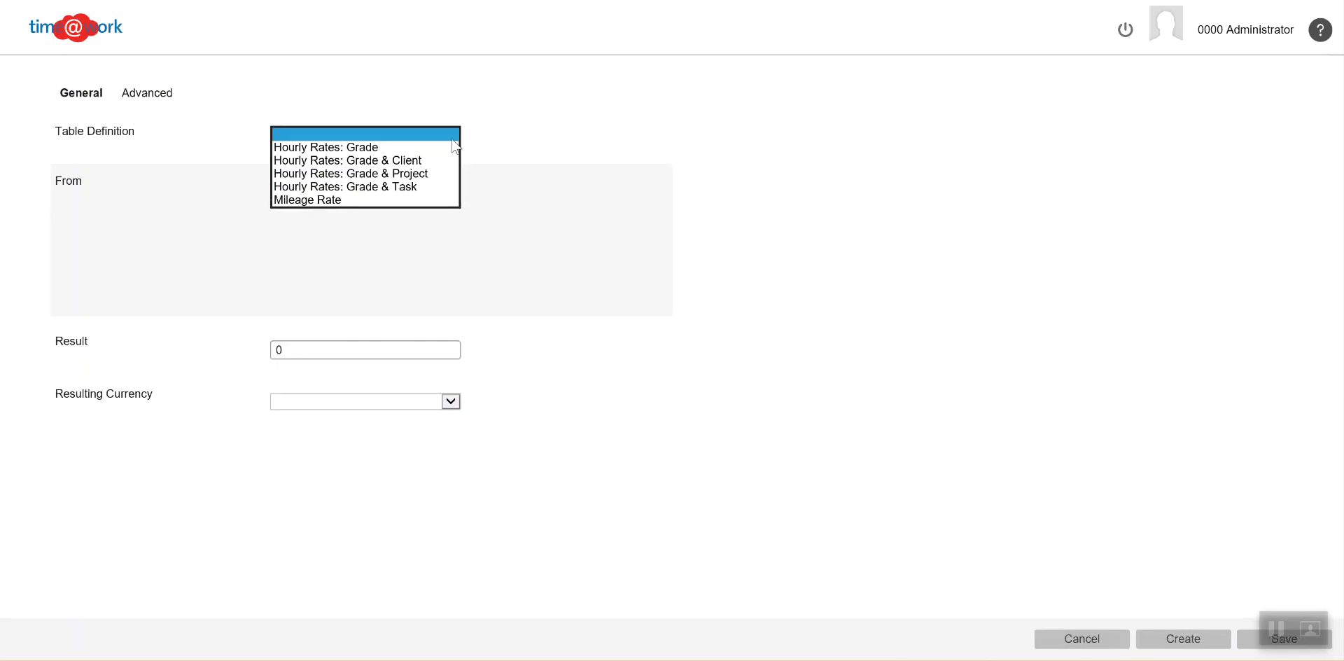
{"action": "left_click", "coordinate": [322, 201]}
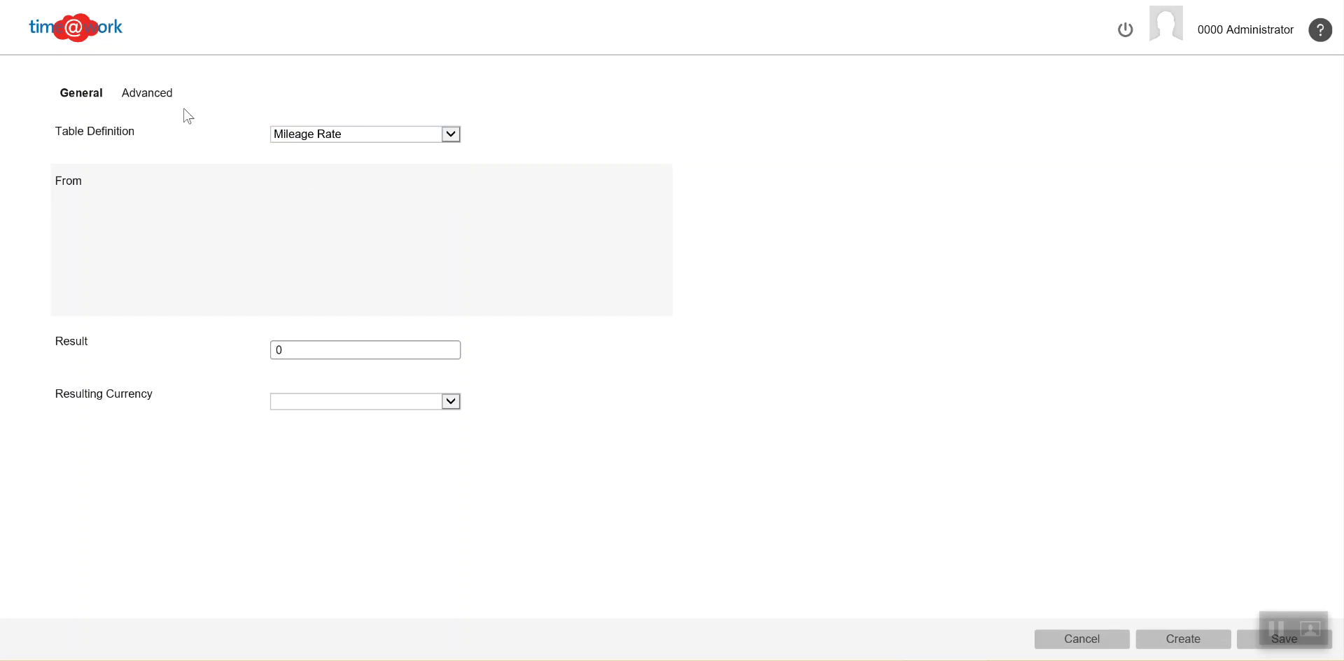
{"action": "left_click", "coordinate": [159, 102]}
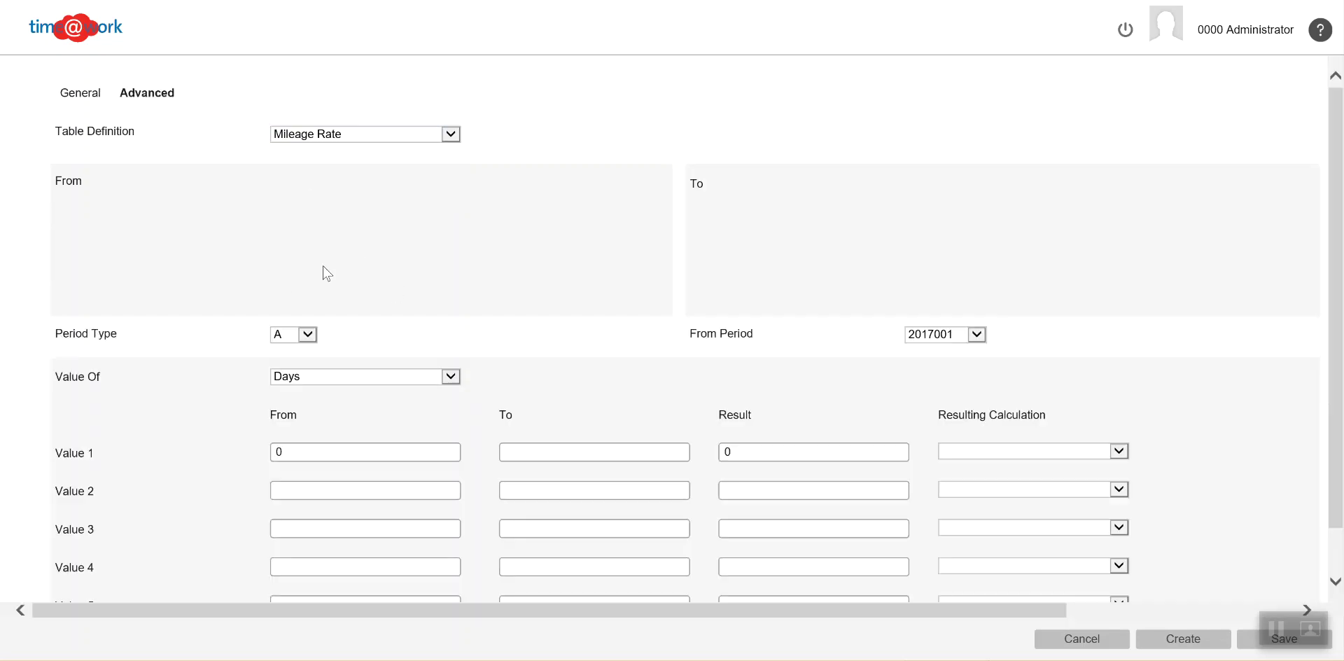
{"action": "left_click", "coordinate": [977, 334]}
{"action": "left_click", "coordinate": [956, 504]}
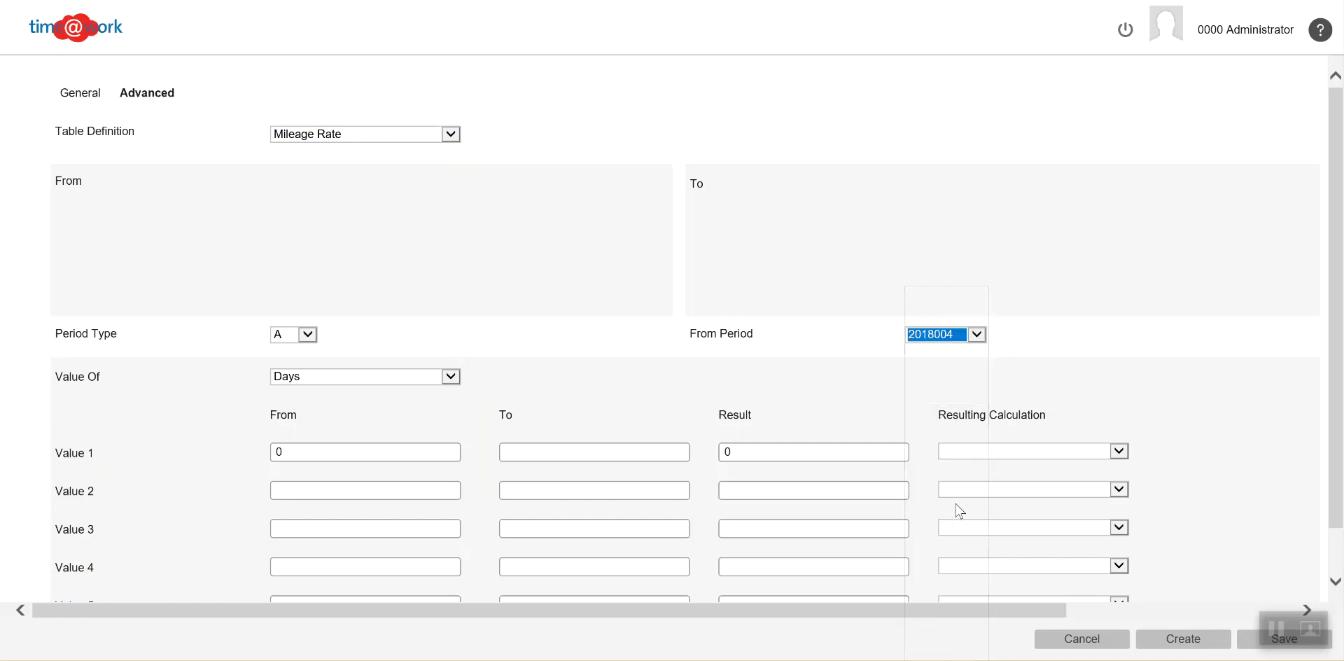
- Set the new mileage rate's Value Of basis to Miles/Km YTD
{"action": "left_click", "coordinate": [452, 378]}
{"action": "left_click_drag", "start_coordinate": [448, 394], "coordinate": [444, 496]}
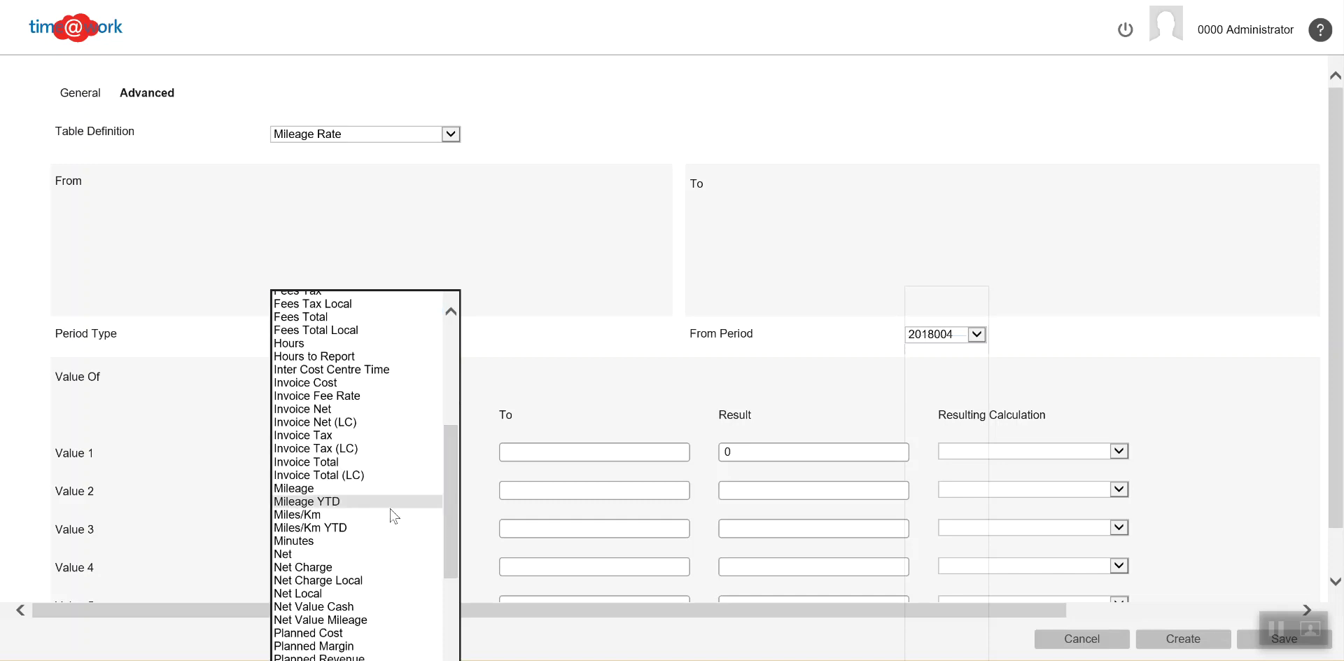
{"action": "left_click", "coordinate": [342, 529]}
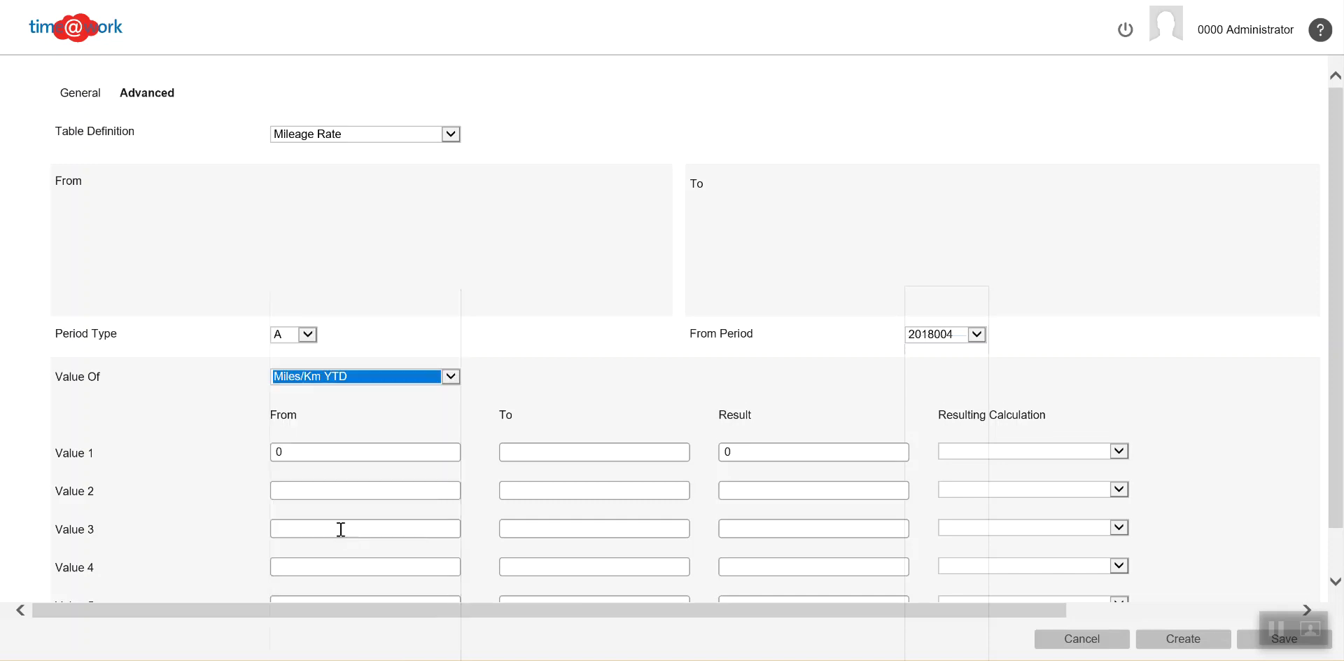
- Fill in the Value 1 band with an upper limit of 10000 and a result of 0.50
{"action": "left_click", "coordinate": [320, 453]}
{"action": "left_click", "coordinate": [549, 453]}
{"action": "type", "text": "10000"}
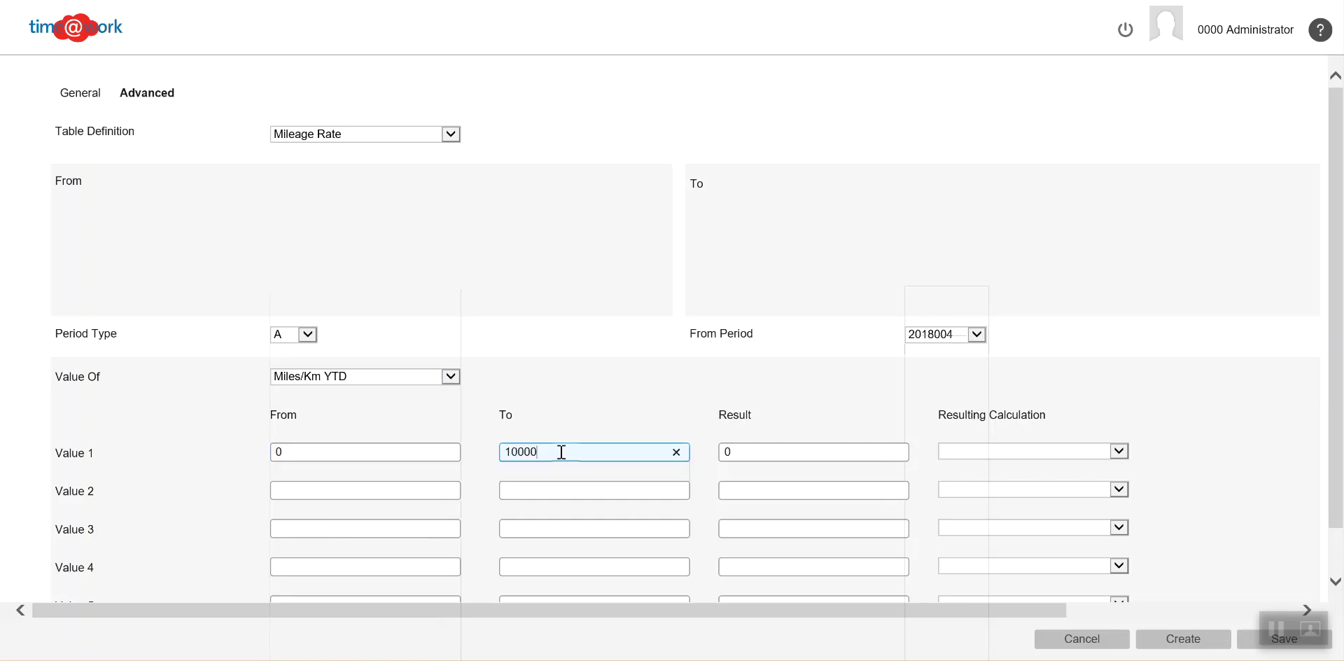
{"action": "left_click", "coordinate": [732, 453]}
{"action": "type", "text": "0.50"}
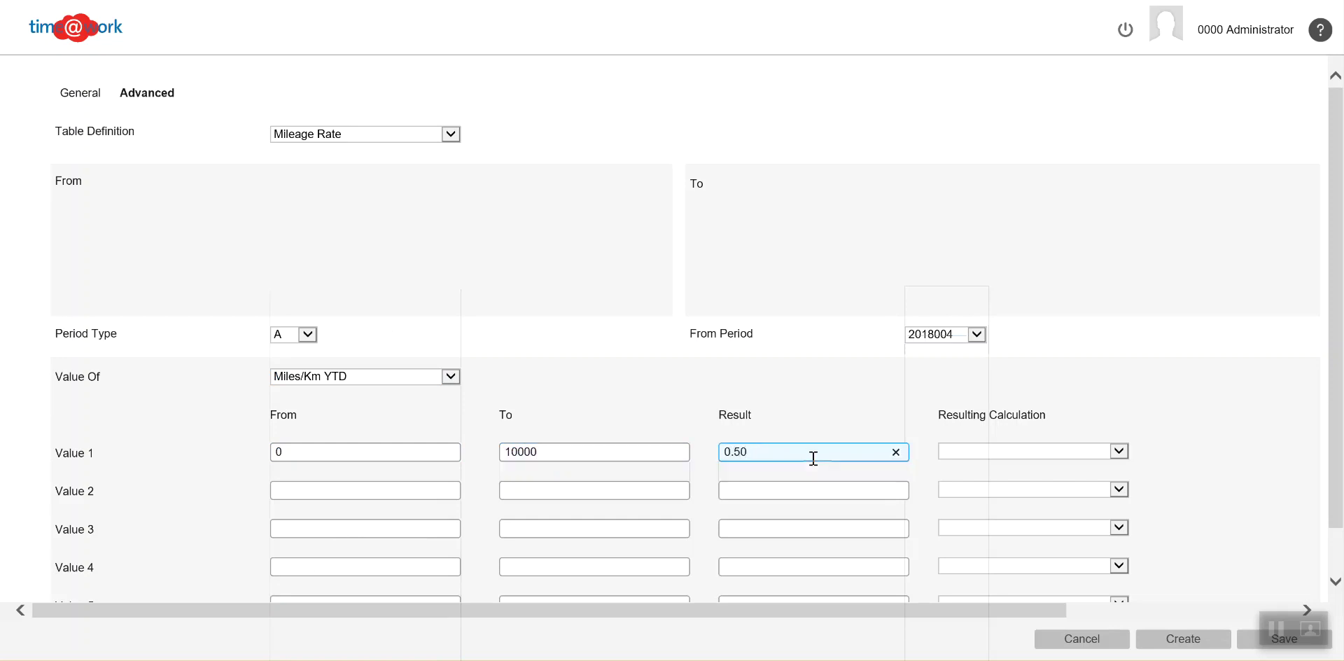
- Fill in the Value 2 band from 10000 to 999999 with a result of 0.27
{"action": "left_click", "coordinate": [307, 492]}
{"action": "type", "text": "1"}
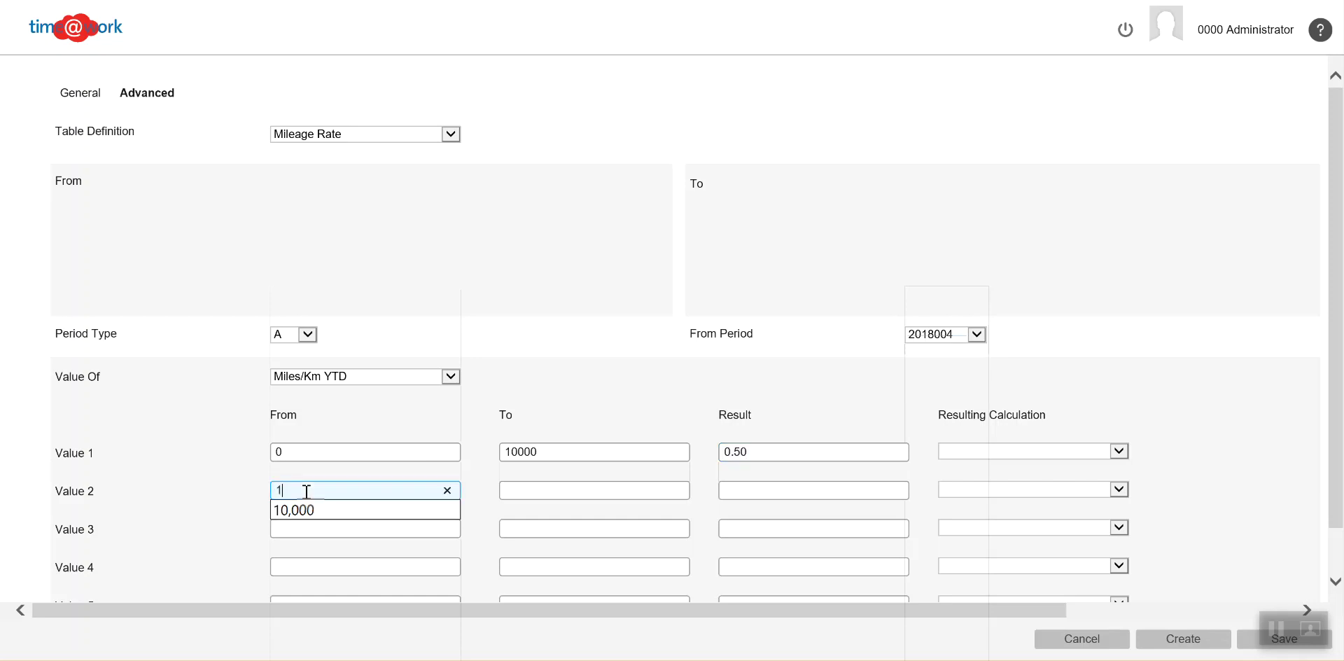
{"action": "type", "text": "0000"}
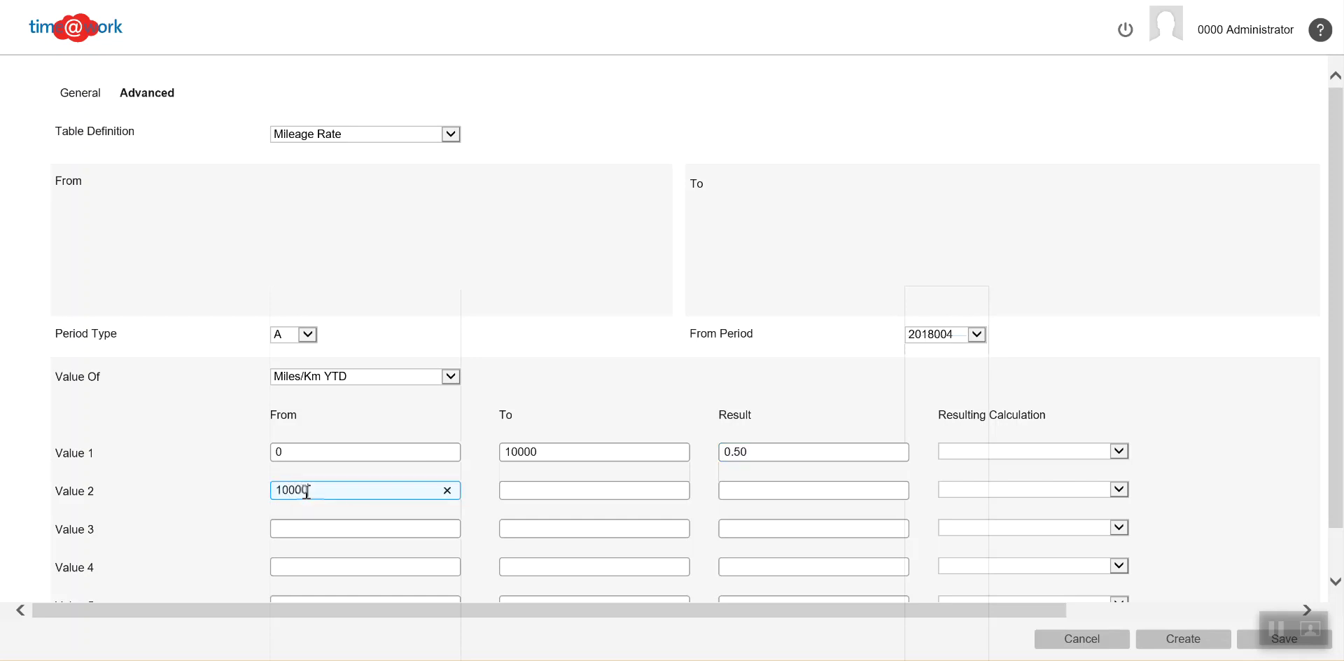
{"action": "left_click", "coordinate": [529, 490]}
{"action": "type", "text": "99"}
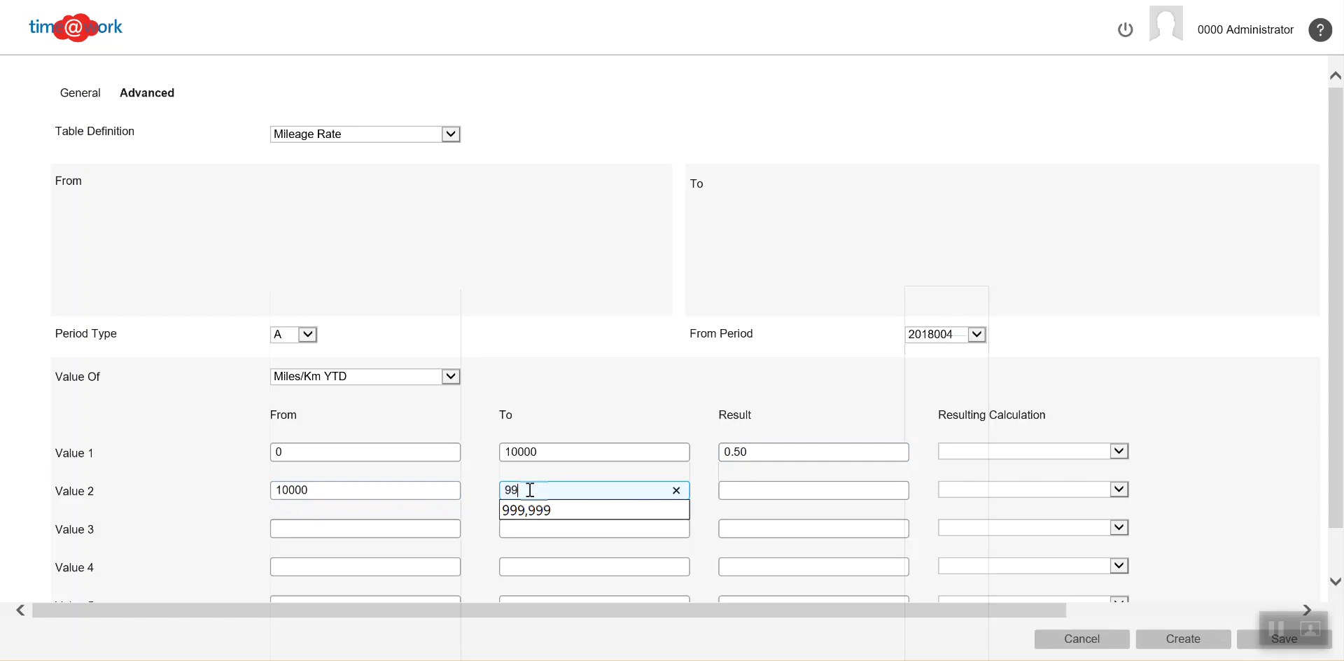
{"action": "type", "text": "9999"}
{"action": "left_click", "coordinate": [728, 490]}
{"action": "type", "text": "0.27"}
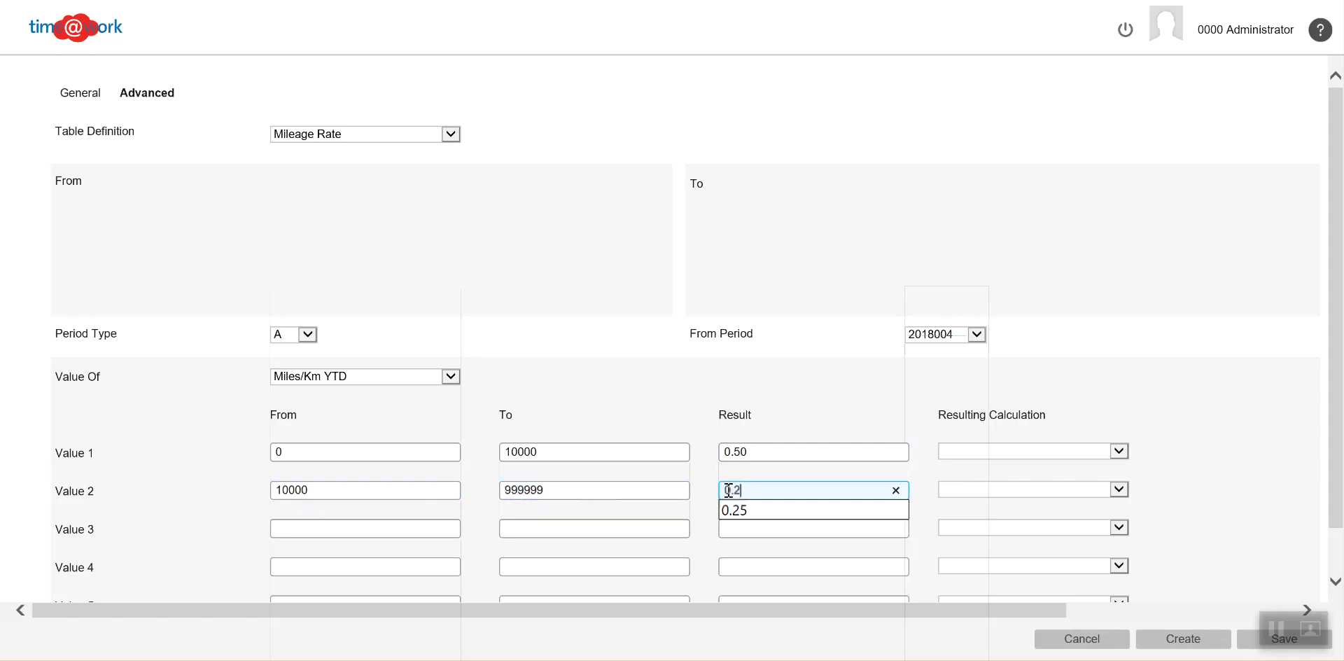
{"action": "left_click", "coordinate": [841, 406]}
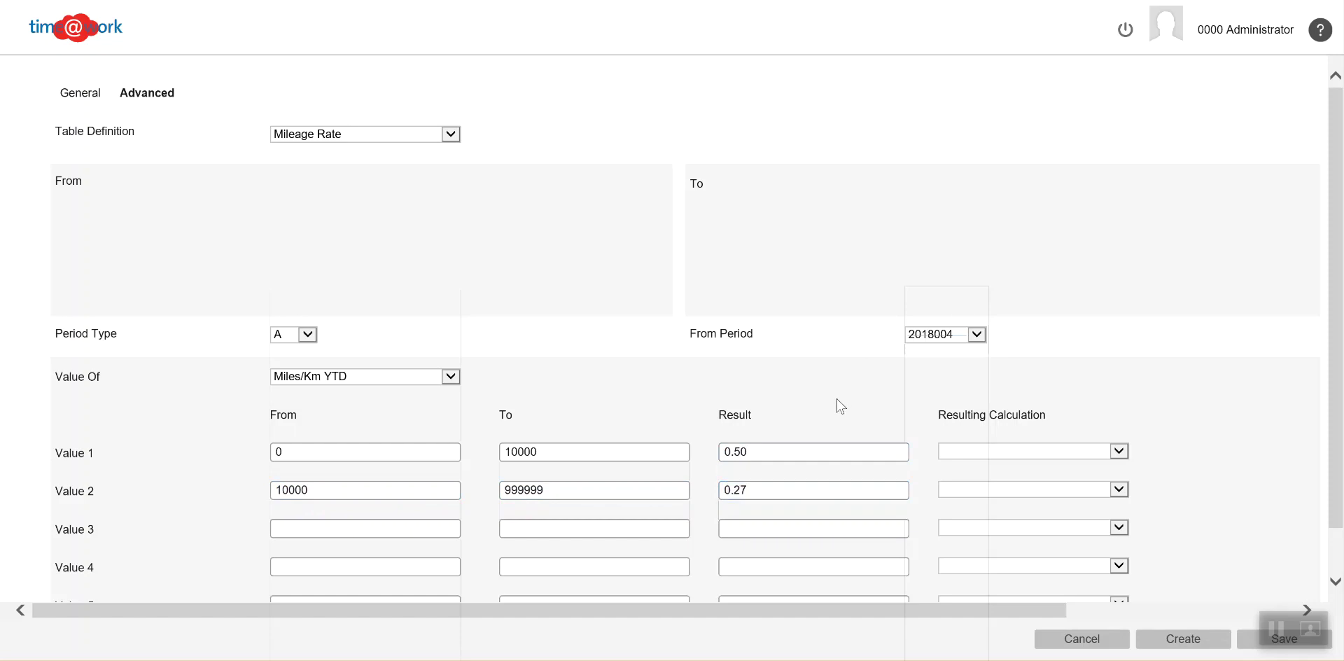
- Save the new mileage rate record and return to the Fee & Mileage Tables list
{"action": "left_click", "coordinate": [1248, 648]}
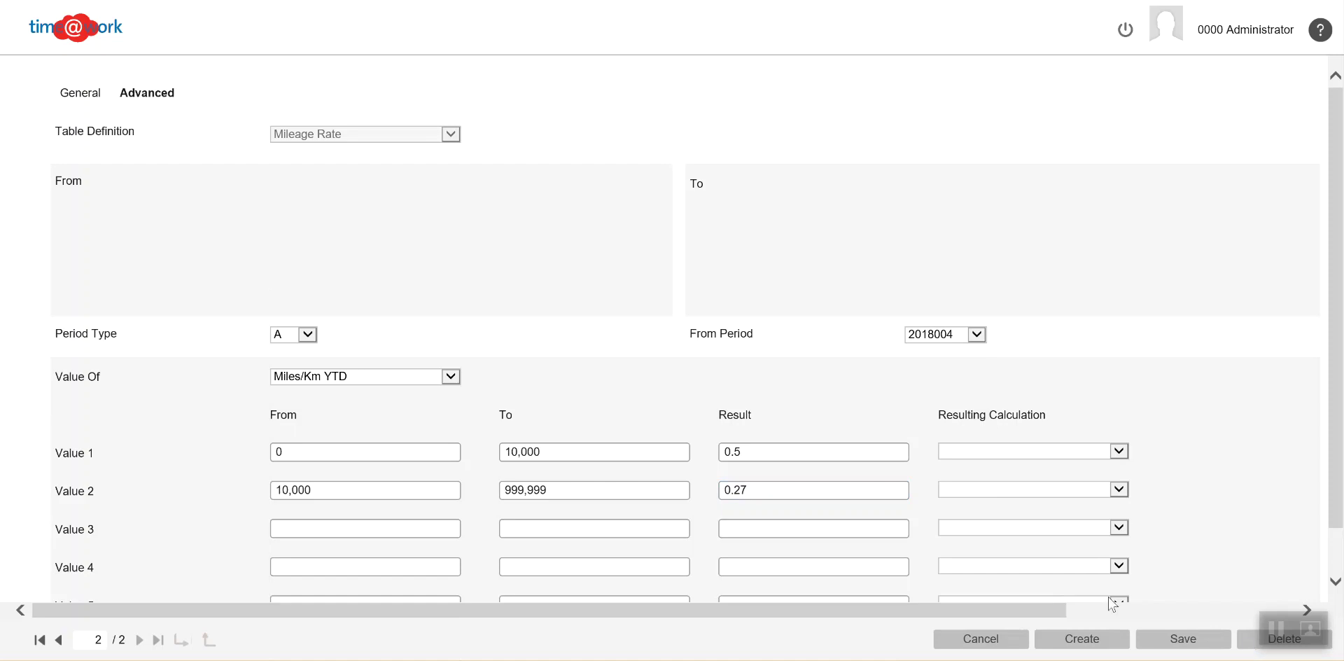
{"action": "left_click", "coordinate": [985, 644]}
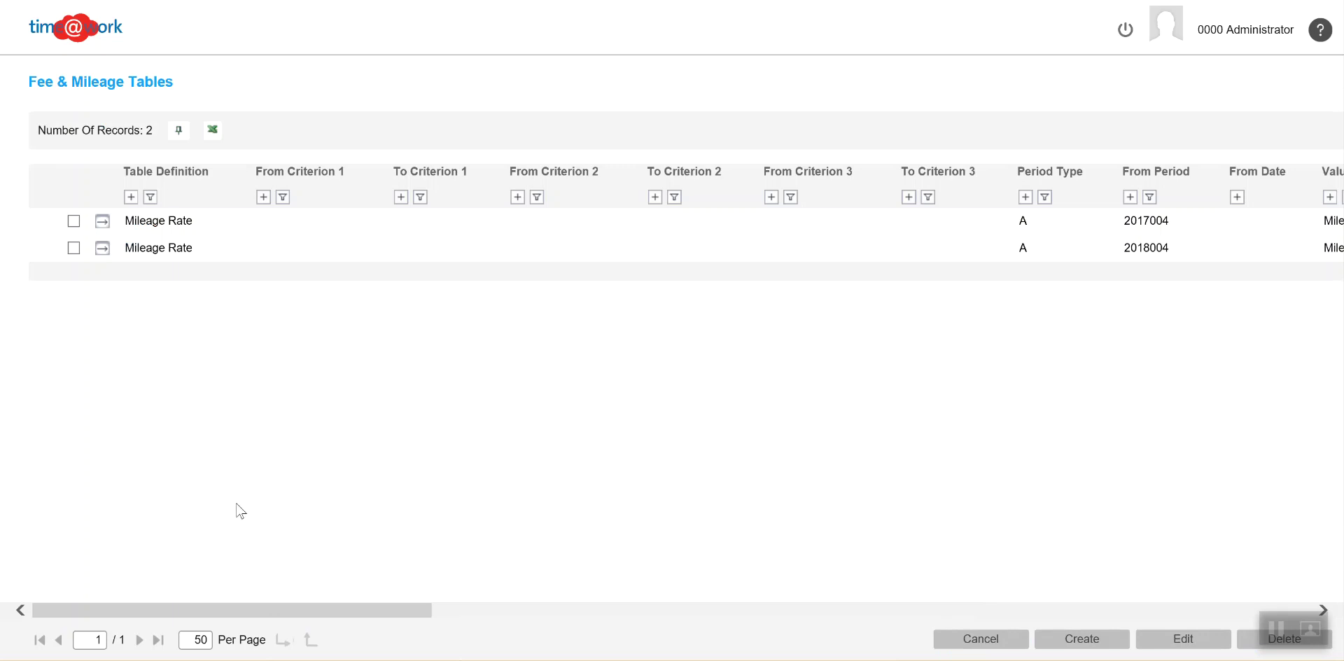
{"action": "left_click_drag", "start_coordinate": [234, 608], "coordinate": [183, 608]}
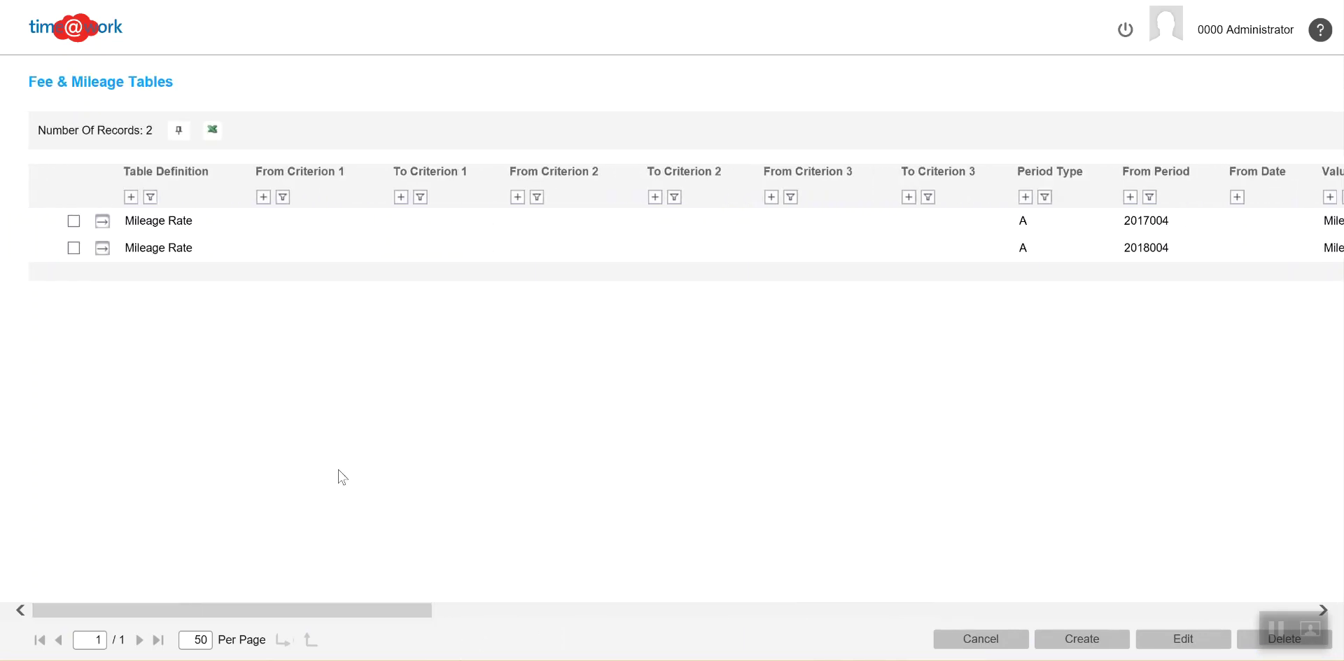